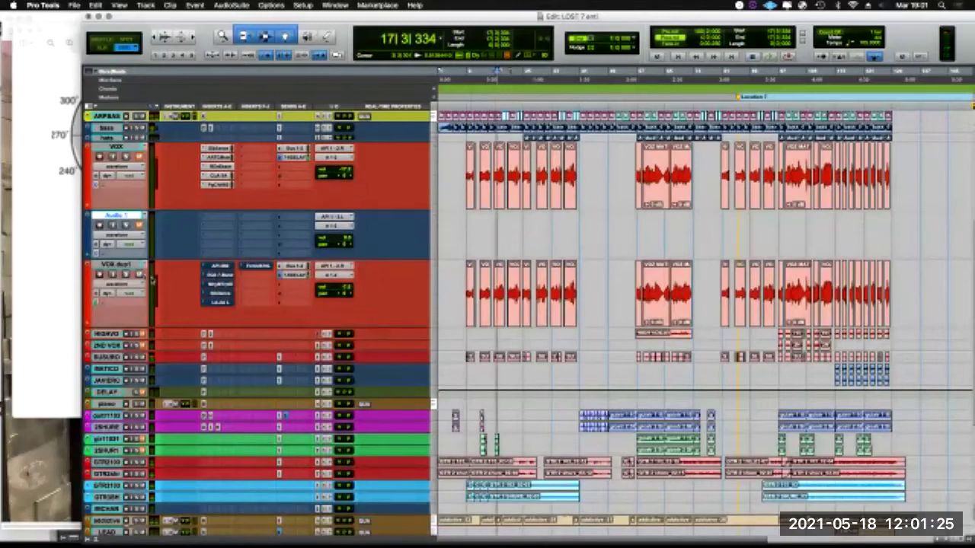
Activate the API-560 equalizer on the VOX.dup1 track and boost its 16 kHz band during playback
{"action": "left_click", "coordinate": [466, 76]}
{"action": "key", "text": "space"}
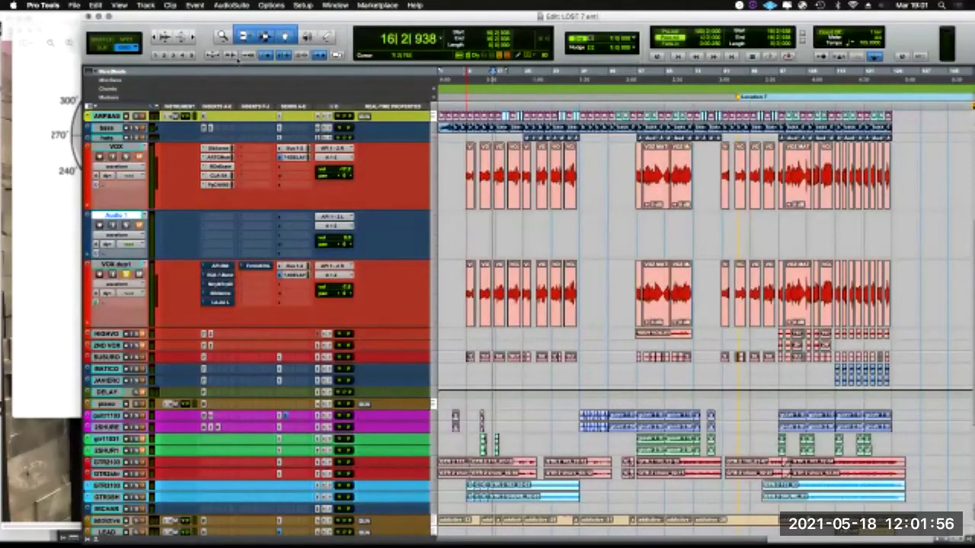
{"action": "left_click", "coordinate": [219, 265]}
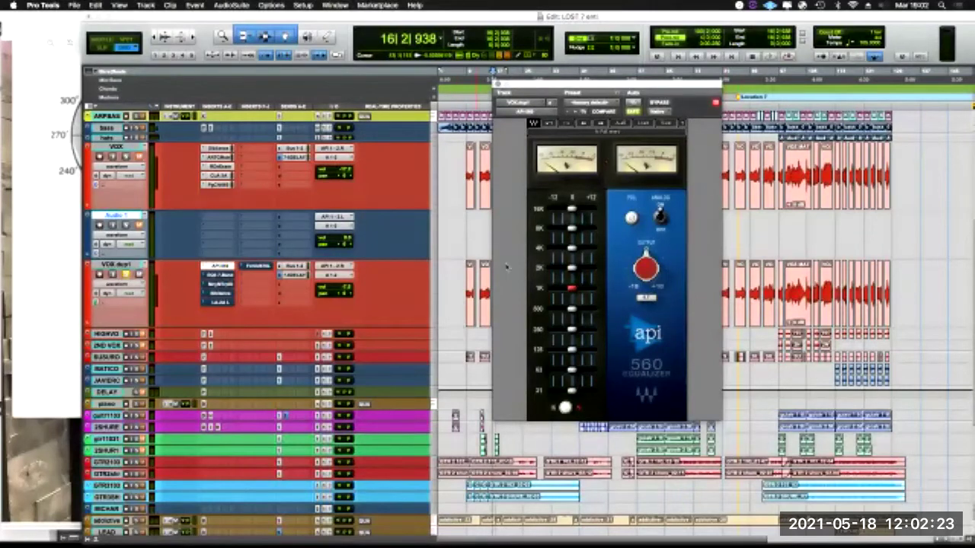
{"action": "key", "text": "space"}
{"action": "left_click_drag", "start_coordinate": [584, 214], "coordinate": [593, 213]}
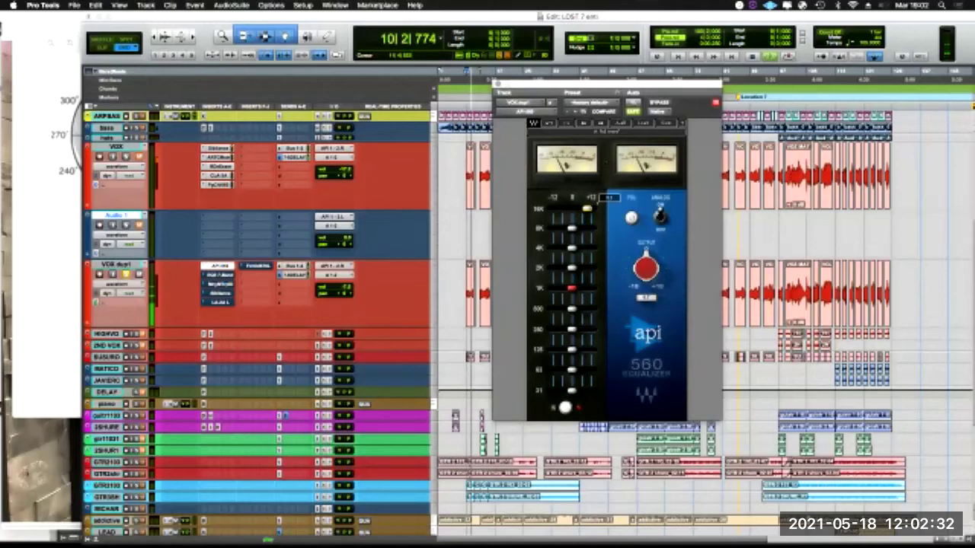
{"action": "key", "text": "space"}
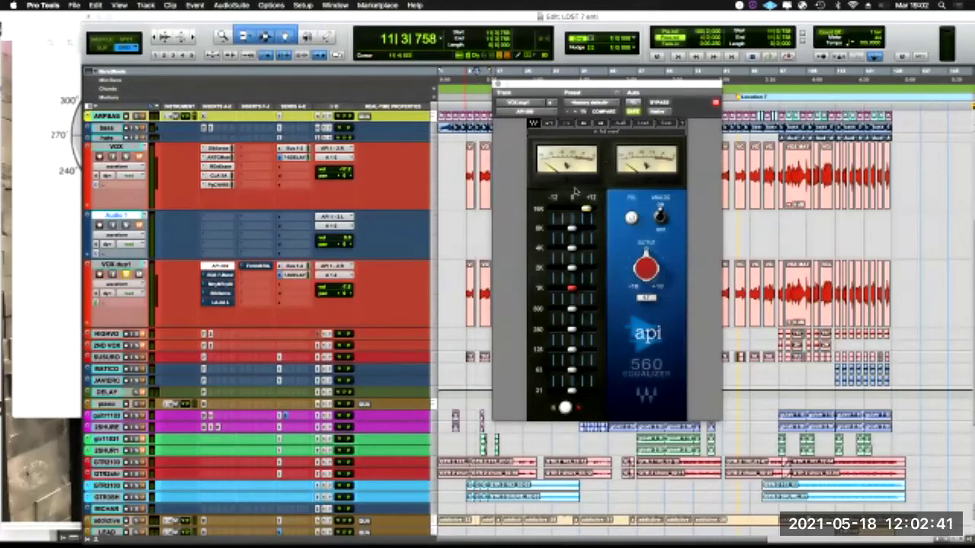
Boost the 2 kHz band and cut the 250 Hz band on the vocal's API-560 equalizer
{"action": "left_click", "coordinate": [574, 274]}
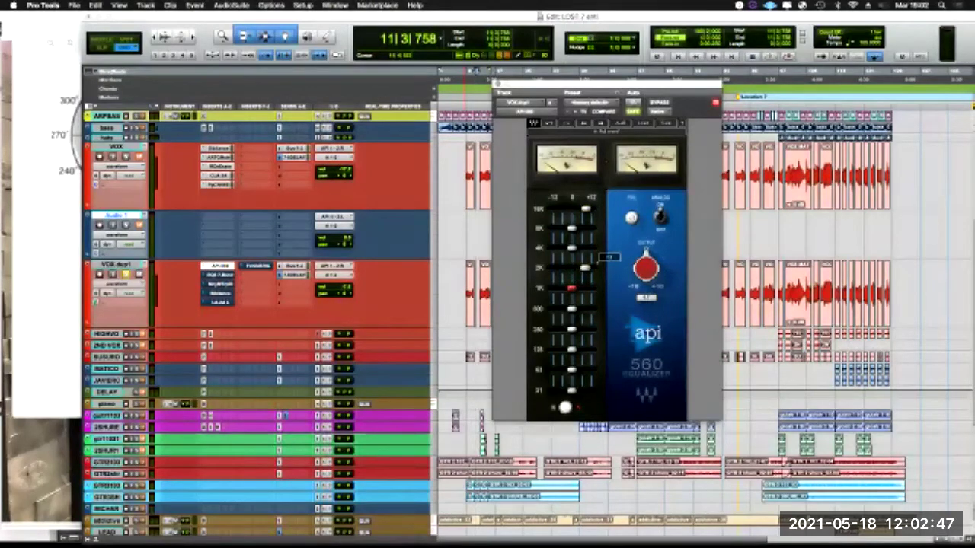
{"action": "key", "text": "space"}
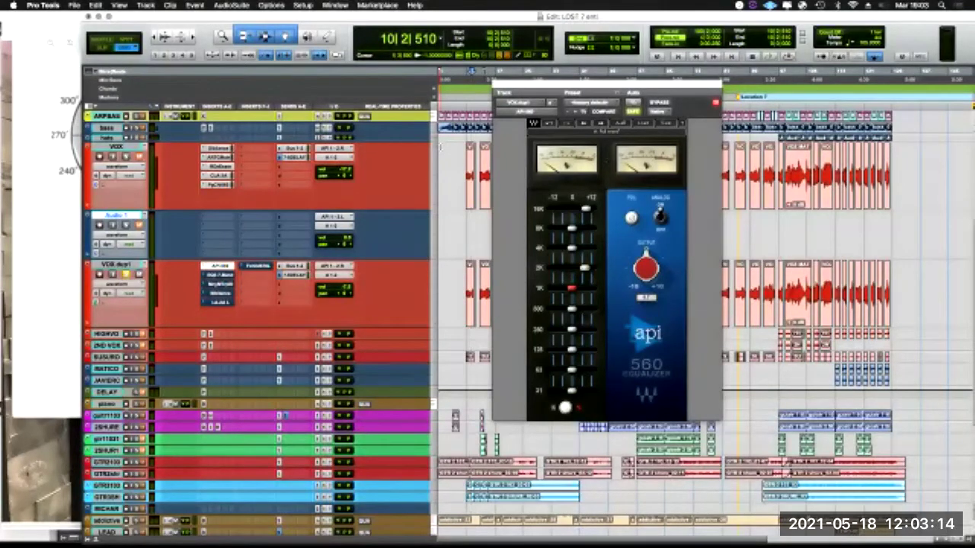
{"action": "mouse_move", "coordinate": [567, 329]}
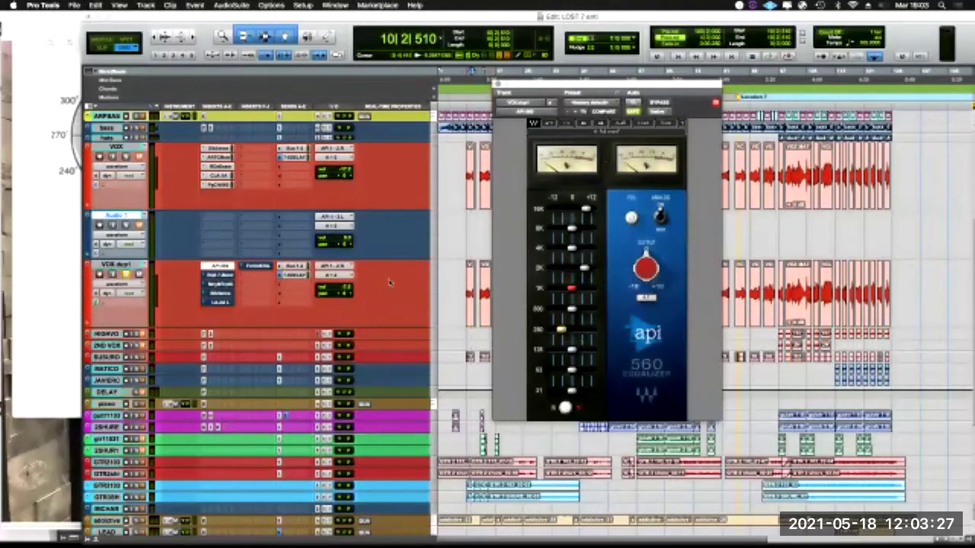
Activate the 7-band EQ on the VOX.dup1 track and make a narrow mid-band cut around 700 Hz
{"action": "left_click", "coordinate": [218, 275]}
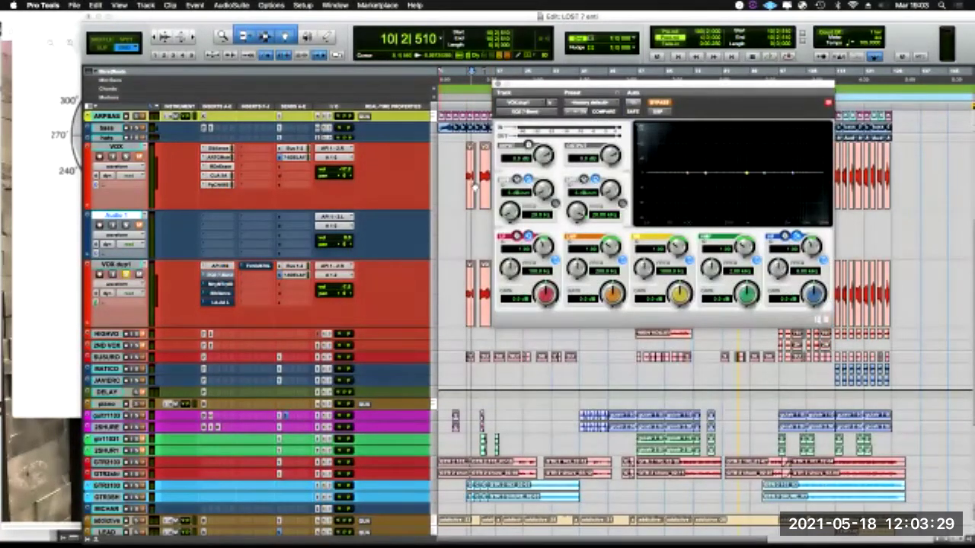
{"action": "left_click", "coordinate": [652, 102]}
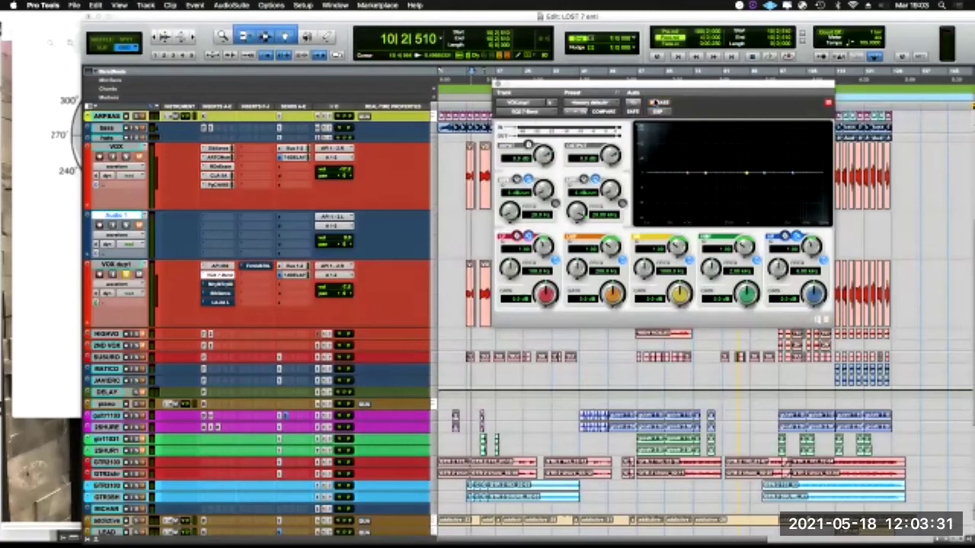
{"action": "left_click", "coordinate": [671, 271]}
{"action": "type", "text": "750"}
{"action": "key", "text": "Return"}
{"action": "left_click_drag", "start_coordinate": [680, 294], "coordinate": [685, 315]}
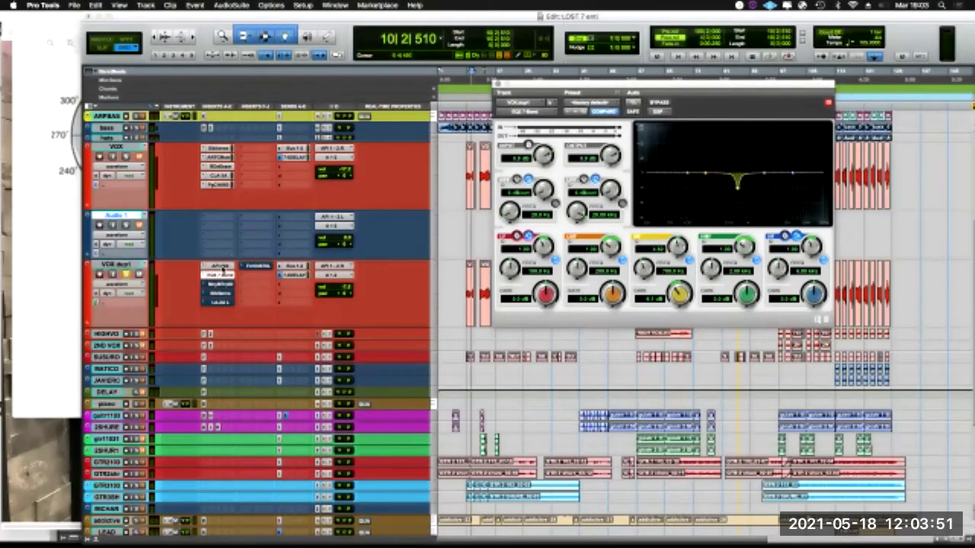
Boost the API-560's 500 Hz band and compare the vocal with both equalizers bypassed and active
{"action": "left_click", "coordinate": [215, 266]}
{"action": "left_click_drag", "start_coordinate": [571, 310], "coordinate": [586, 312]}
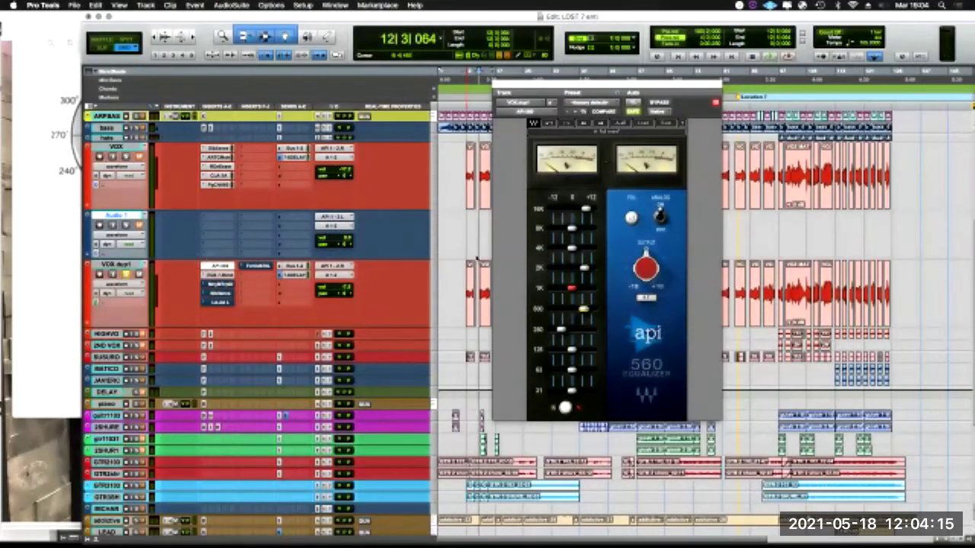
{"action": "left_click_drag", "start_coordinate": [698, 90], "coordinate": [825, 92]}
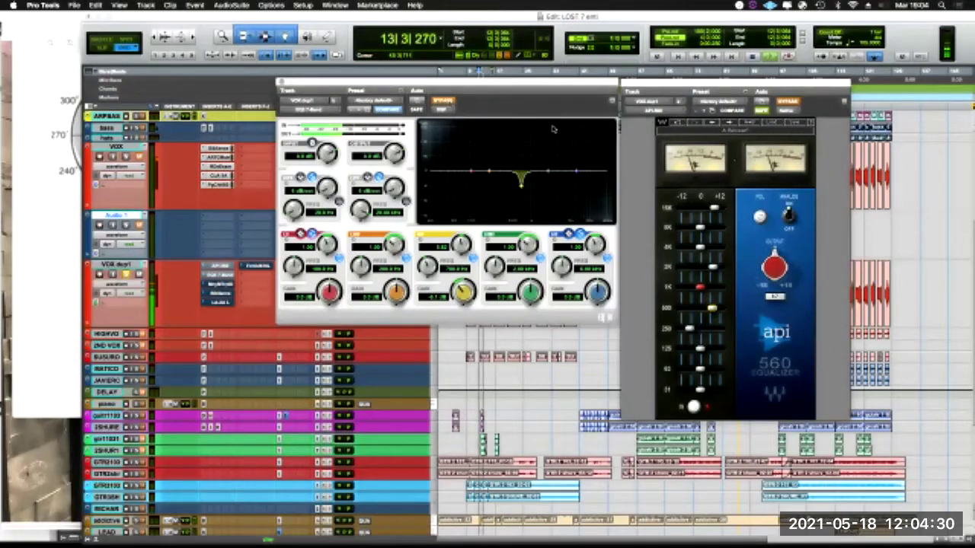
{"action": "left_click", "coordinate": [788, 100]}
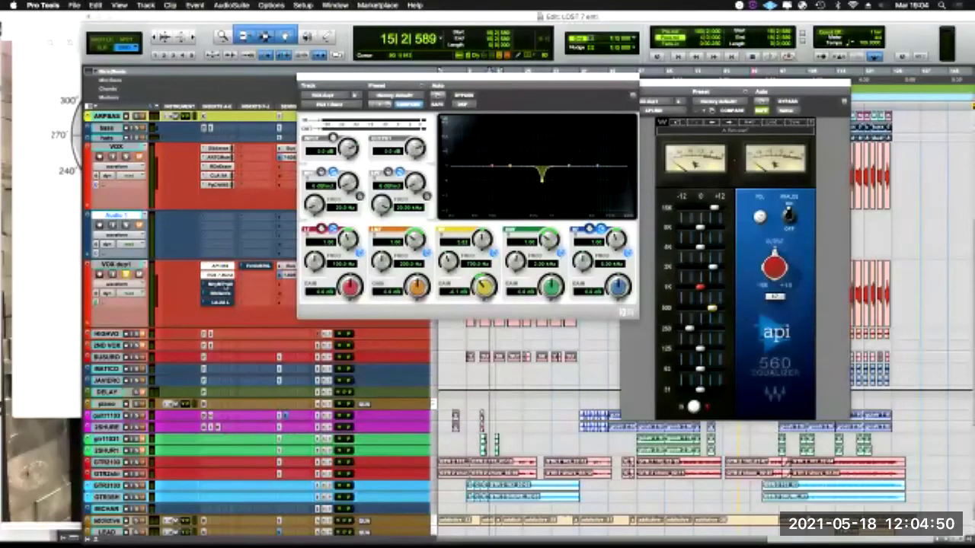
Activate the Manny Marroquin Triple D plug-in on the vocal and raise its DeEsser, DeHarsher and DeBoxy amounts
{"action": "left_click", "coordinate": [217, 284]}
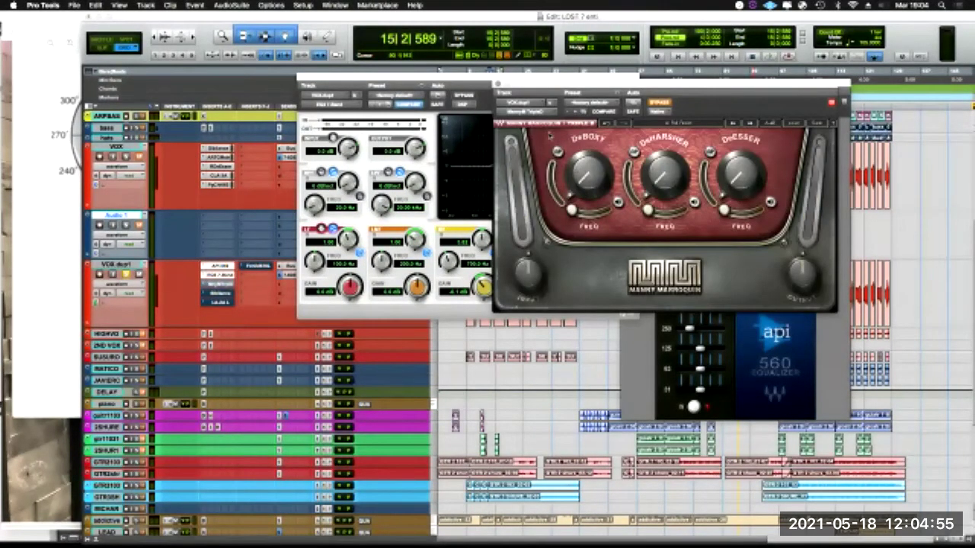
{"action": "left_click_drag", "start_coordinate": [684, 82], "coordinate": [713, 86]}
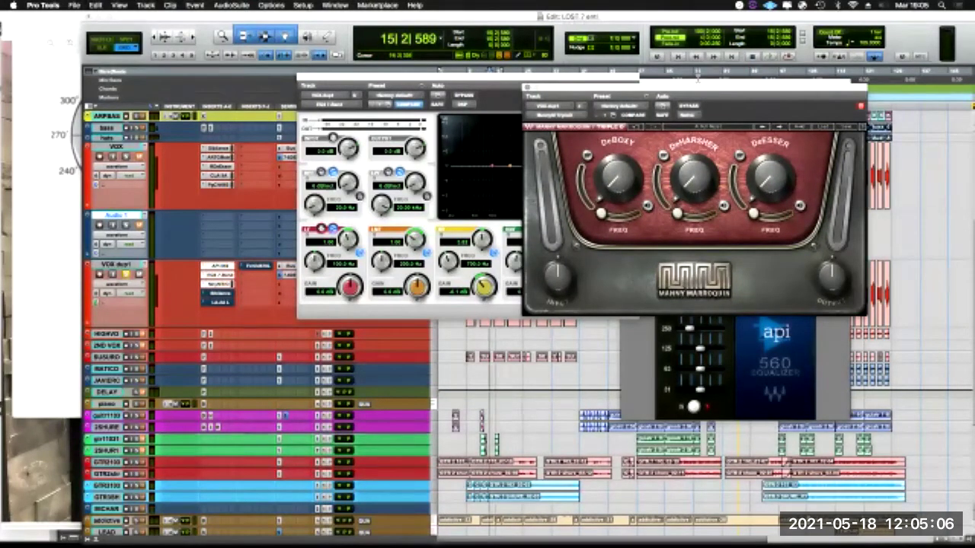
{"action": "key", "text": "space"}
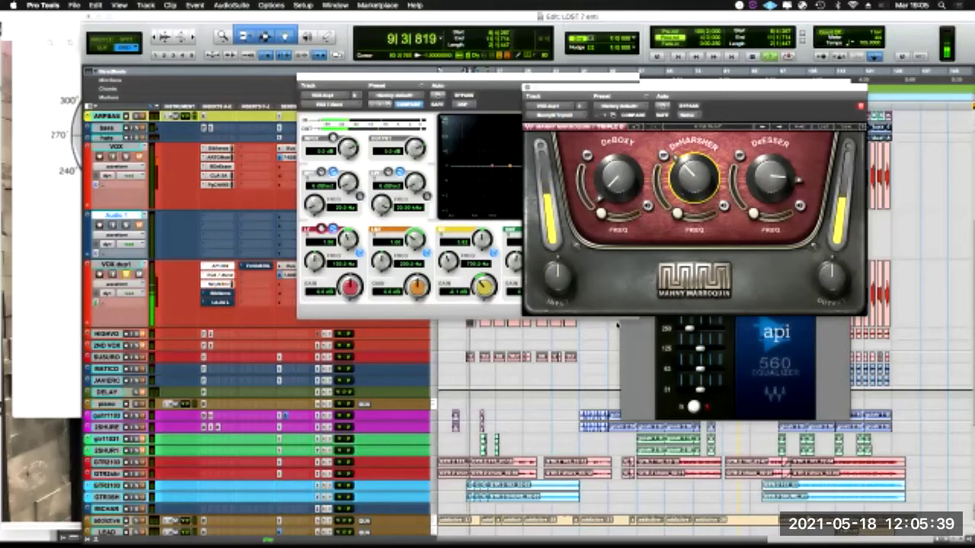
{"action": "left_click_drag", "start_coordinate": [629, 185], "coordinate": [629, 179]}
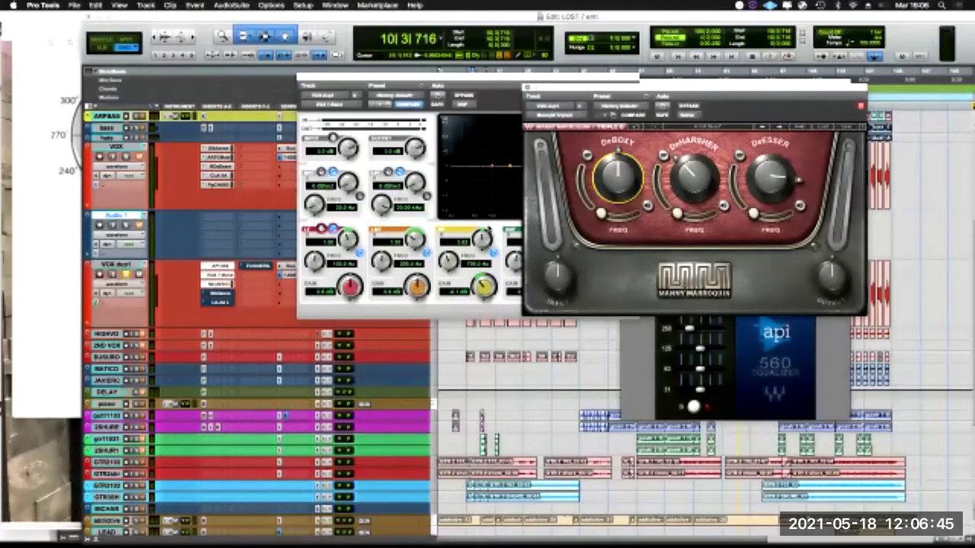
Activate the Sibilance plug-in on the VOX.dup1 track and lower its threshold
{"action": "left_click", "coordinate": [220, 292]}
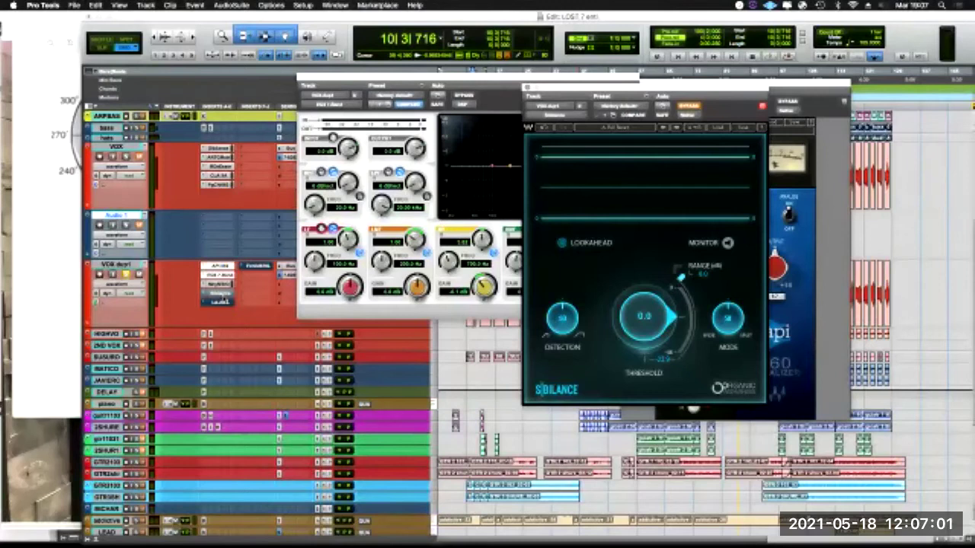
{"action": "left_click", "coordinate": [689, 106]}
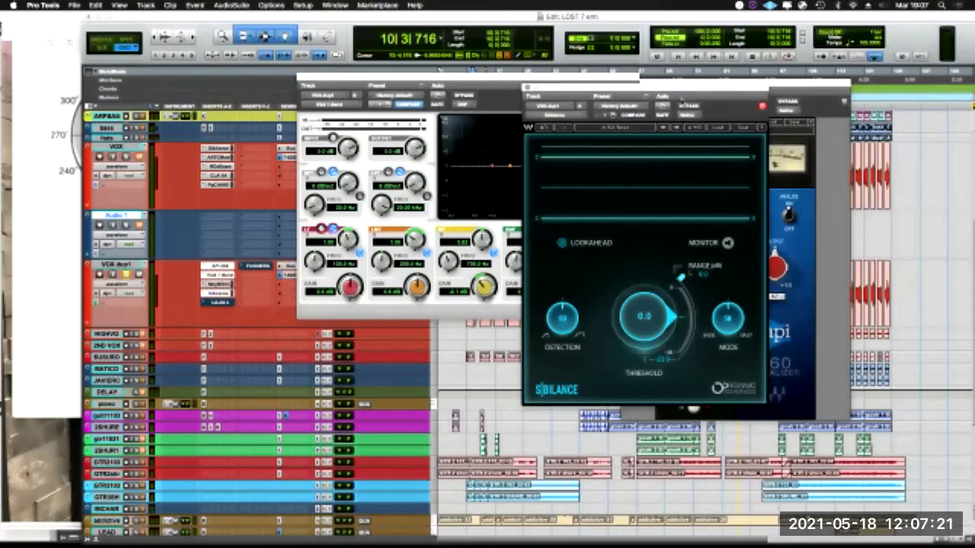
{"action": "left_click_drag", "start_coordinate": [652, 326], "coordinate": [652, 373]}
Adjust the peak reduction of the vocal's Teletronix LA-2A compressor during playback
{"action": "key", "text": "space"}
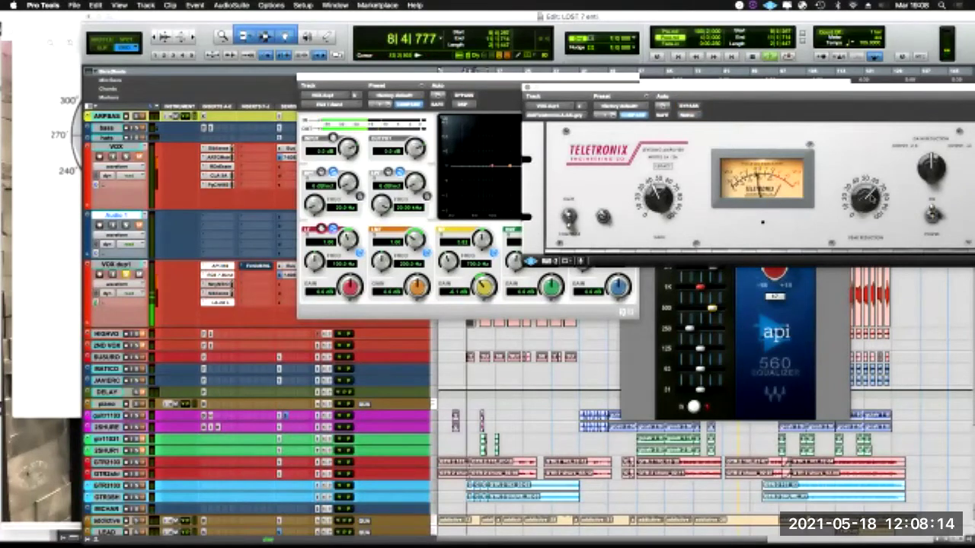
{"action": "left_click_drag", "start_coordinate": [867, 200], "coordinate": [866, 200]}
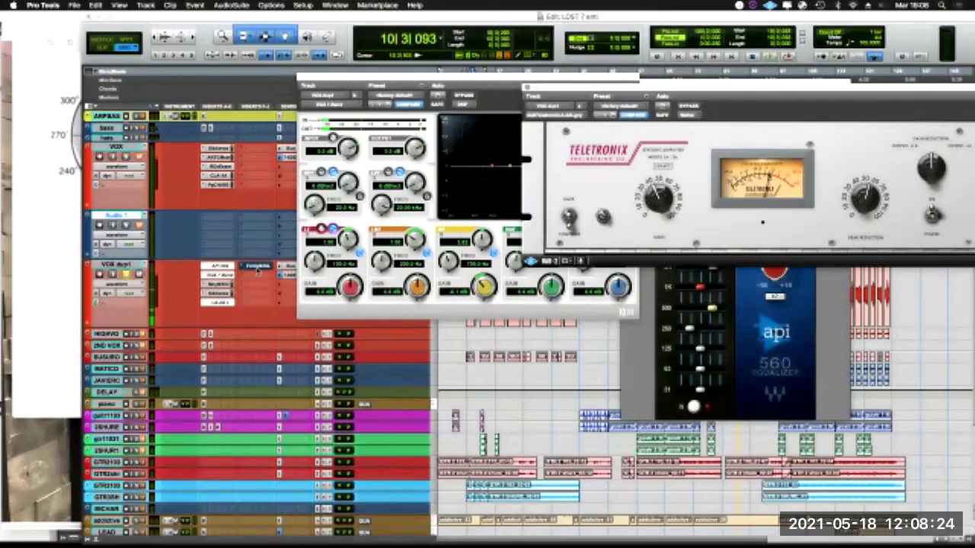
Activate the Fairchild 670 Legacy compressor on the vocal and adjust its input gain and threshold during playback
{"action": "left_click", "coordinate": [257, 266]}
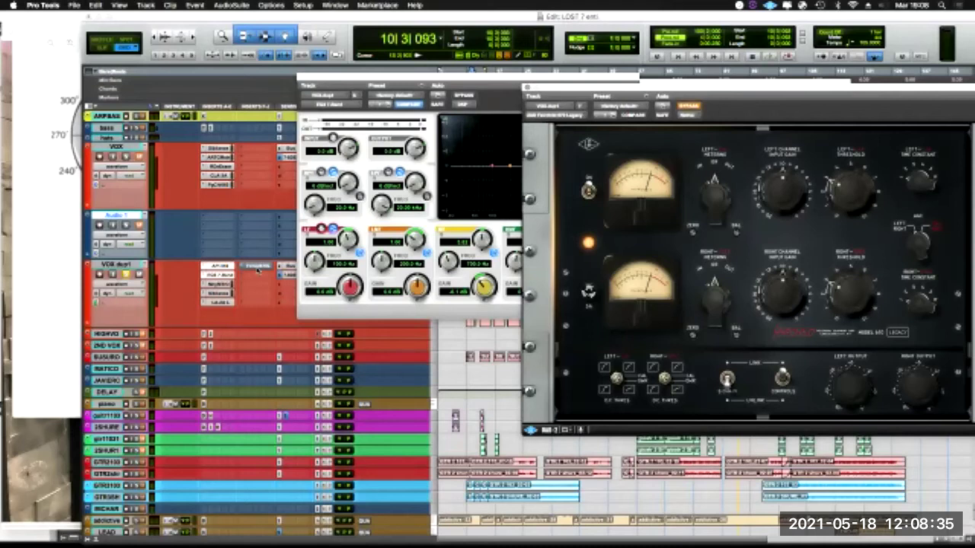
{"action": "key", "text": "space"}
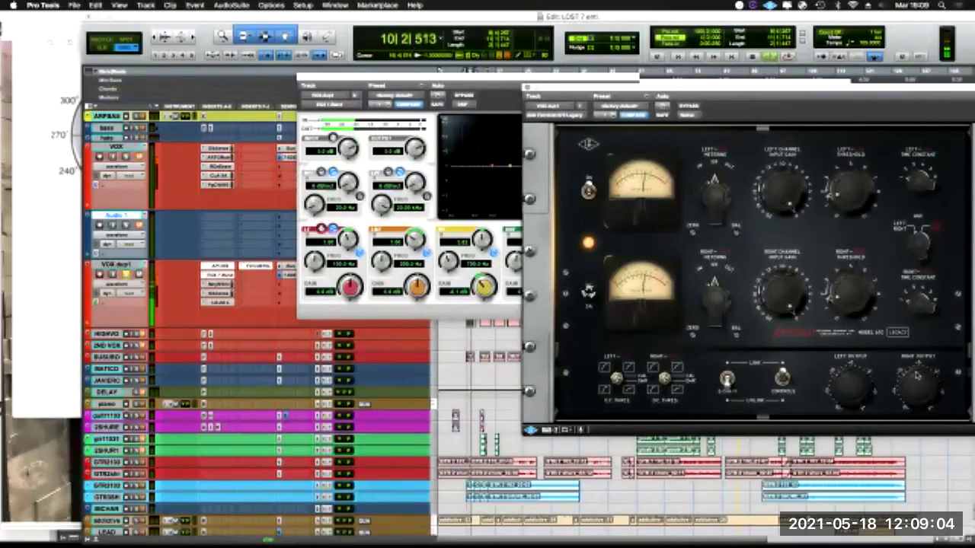
{"action": "key", "text": "space"}
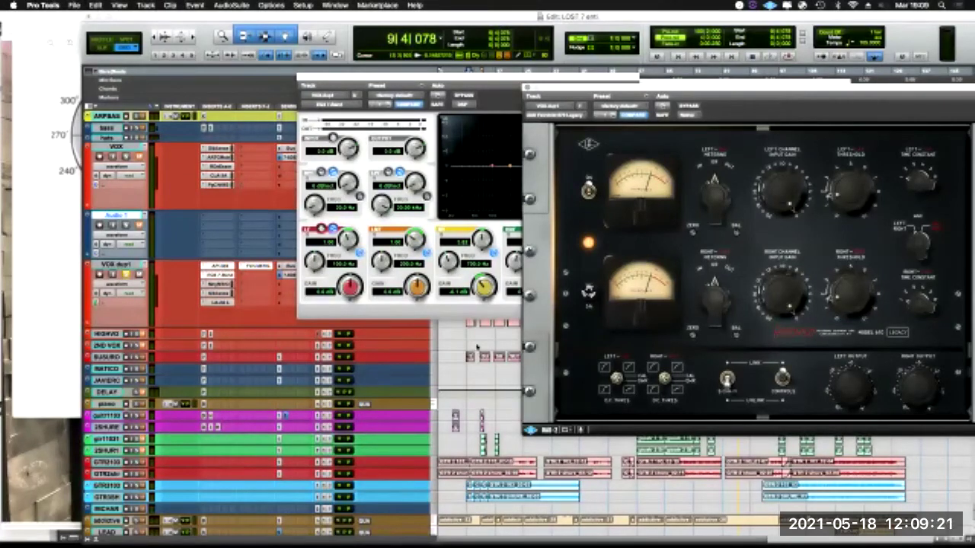
Compare the VOX.dup1 vocal with all its inserts bypassed and active during playback
{"action": "key", "text": "space"}
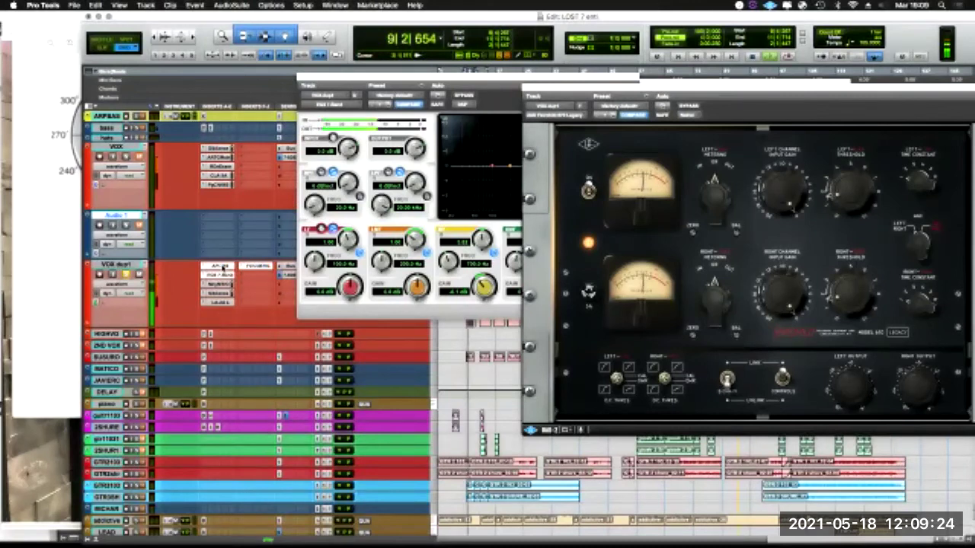
{"action": "left_click", "coordinate": [223, 268], "text": "super"}
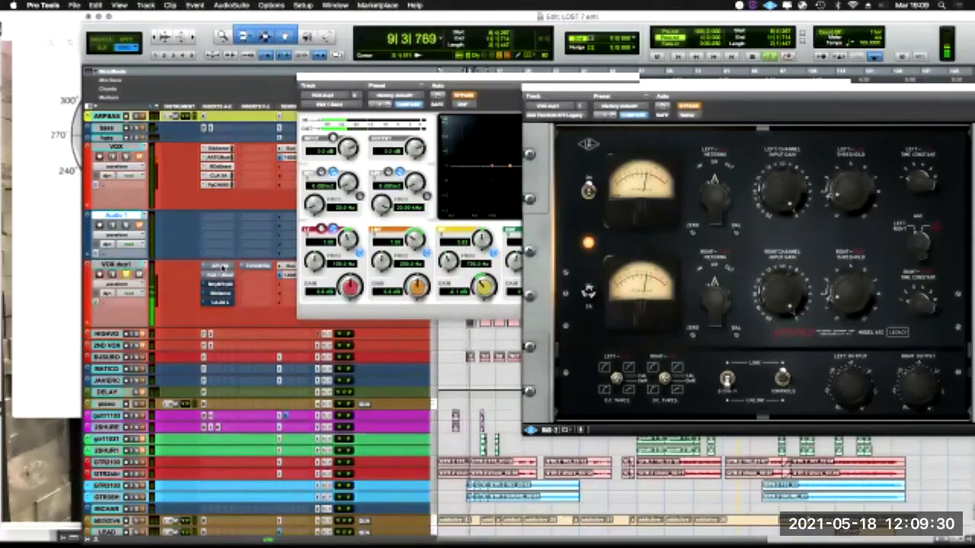
{"action": "left_click", "coordinate": [222, 267], "text": "super"}
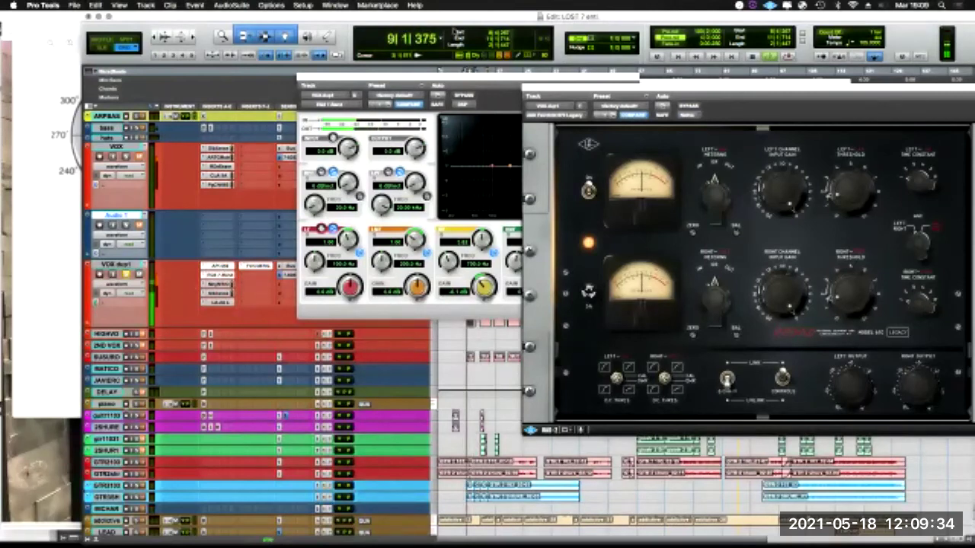
Move the 7-band EQ window clear of the track controls and adjust the VOX.dup1 track's volume
{"action": "left_click_drag", "start_coordinate": [433, 79], "coordinate": [668, 94]}
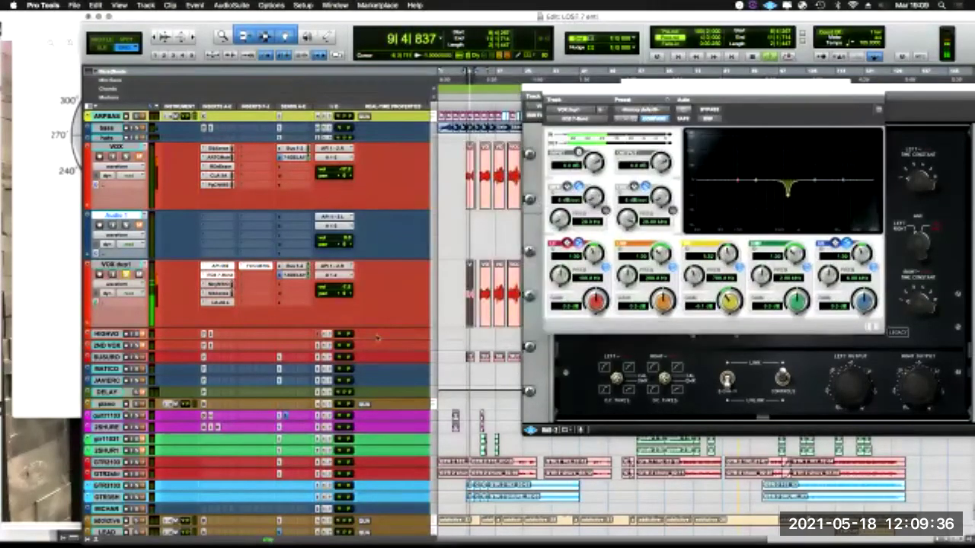
{"action": "left_click", "coordinate": [336, 292]}
{"action": "left_click_drag", "start_coordinate": [336, 297], "coordinate": [336, 295]}
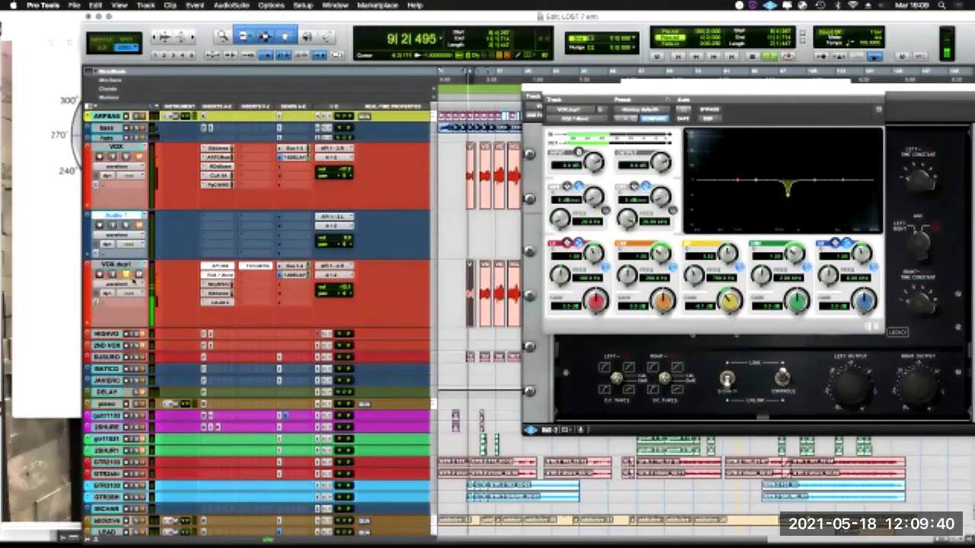